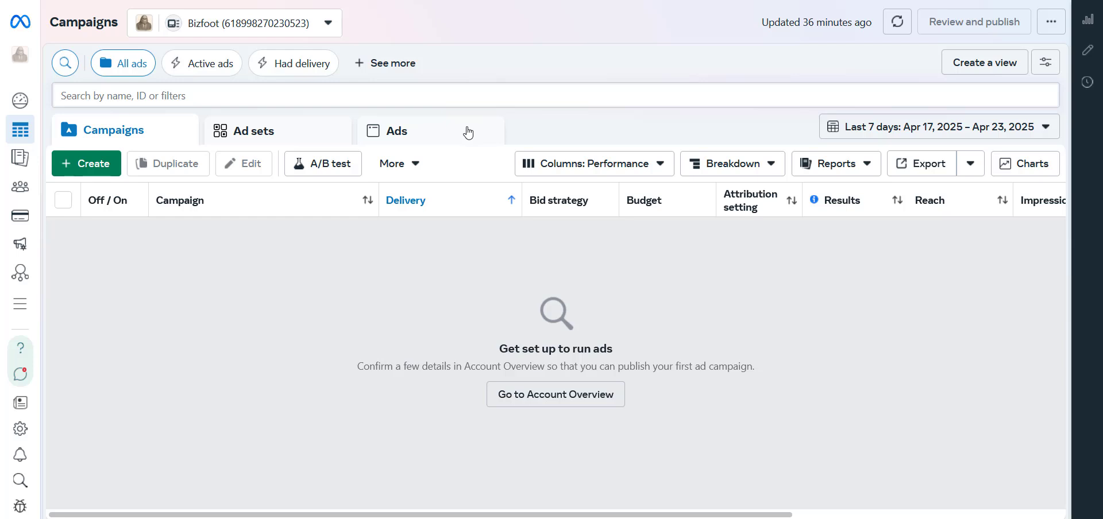
- Create a new campaign with the Auction buying type and the Awareness objective
mouse_move(419, 202)
mouse_move(33, 146)
click(87, 163)
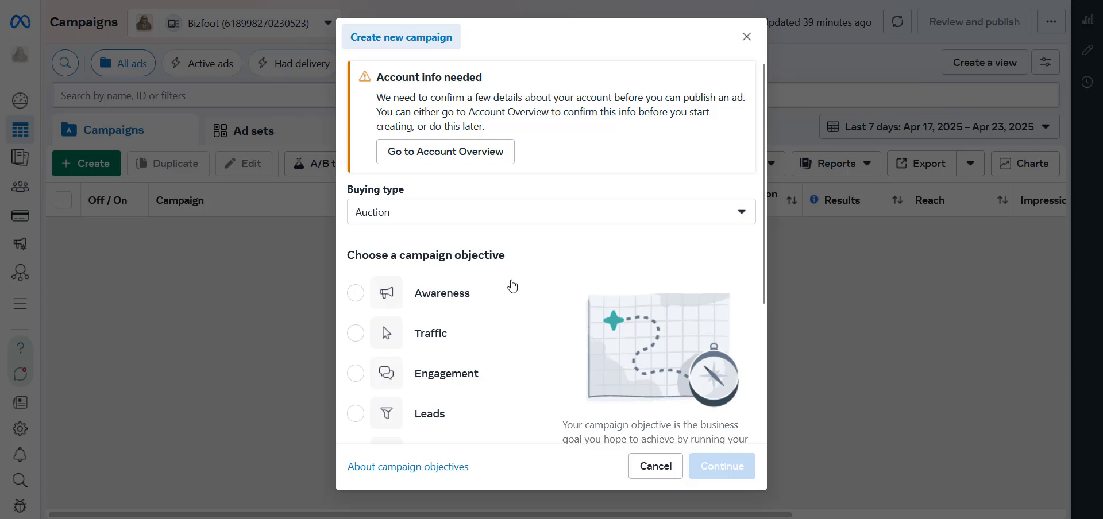
scroll(510, 285, down, 2)
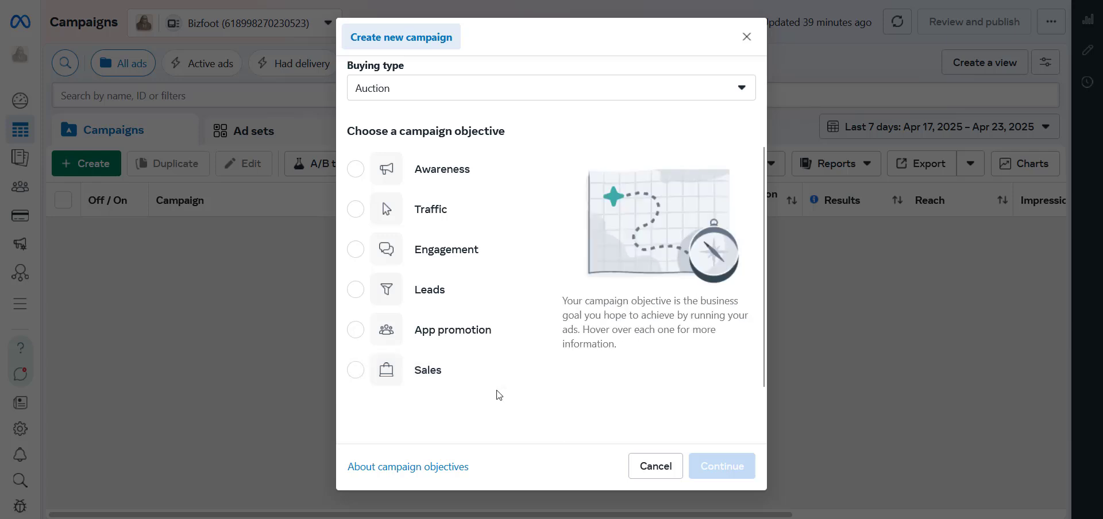
click(488, 180)
click(732, 475)
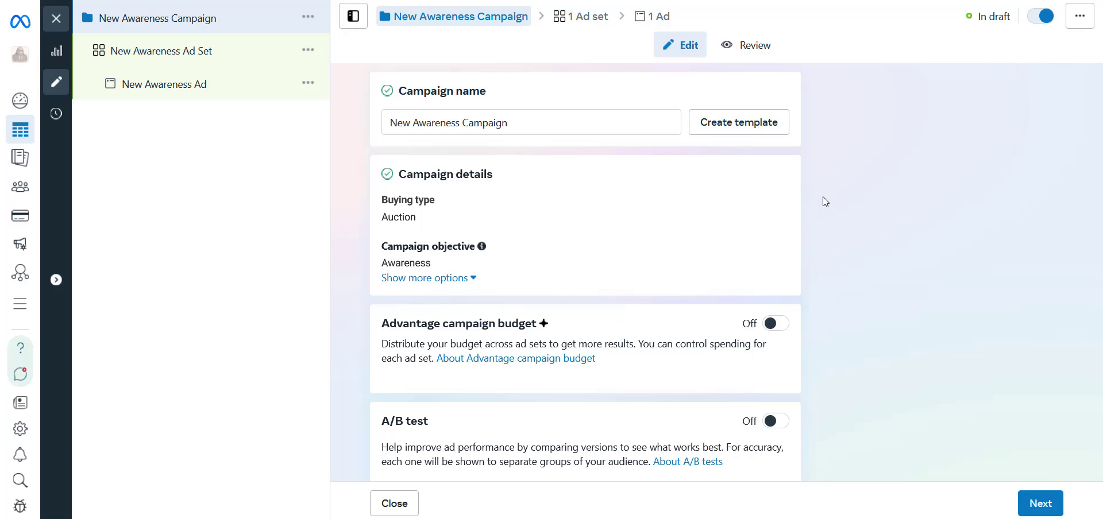
- Examine the campaign's details, Advantage campaign budget, A/B test and Special Ad Categories settings
scroll(710, 177, down, 3)
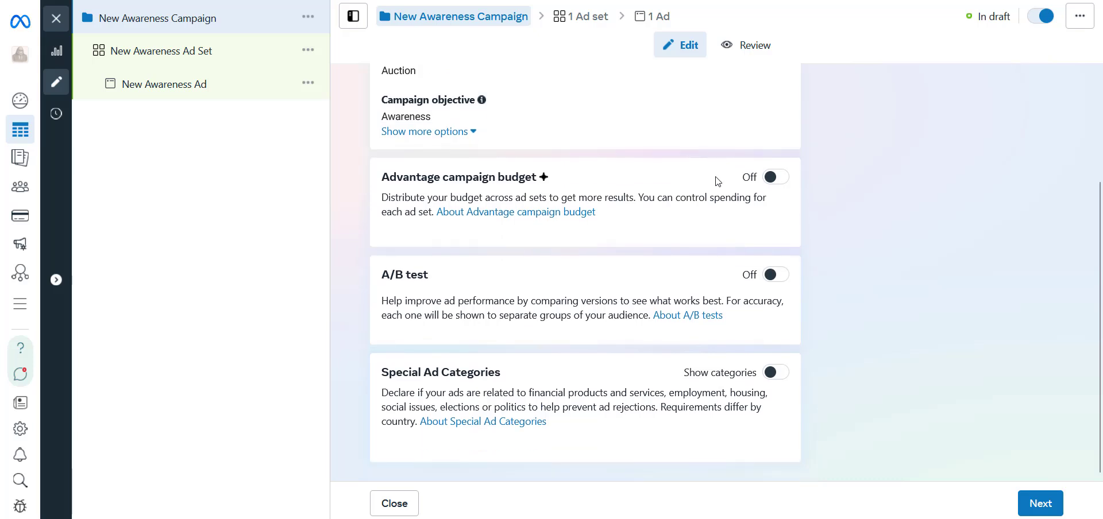
scroll(763, 195, up, 3)
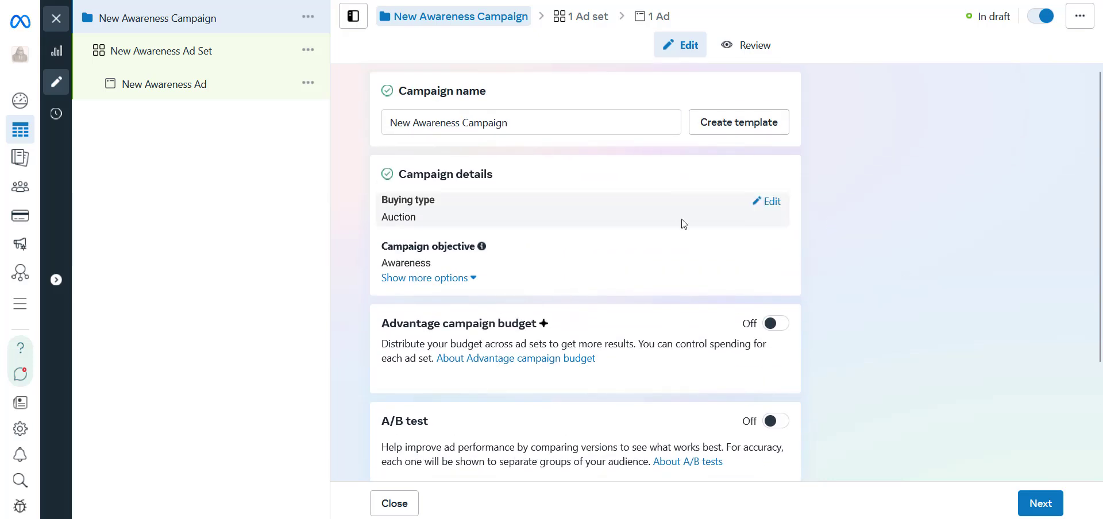
scroll(683, 224, down, 3)
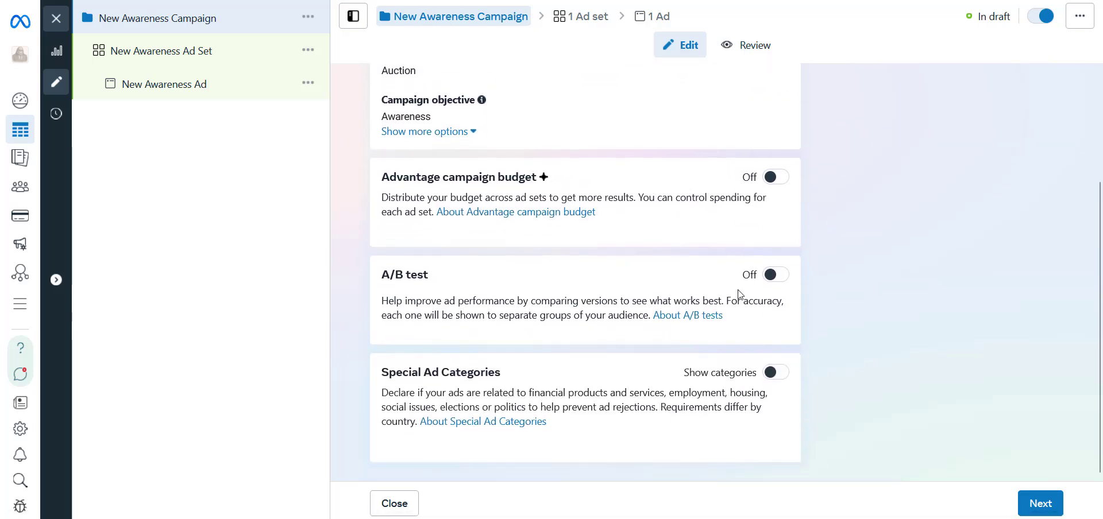
triple_click(421, 279)
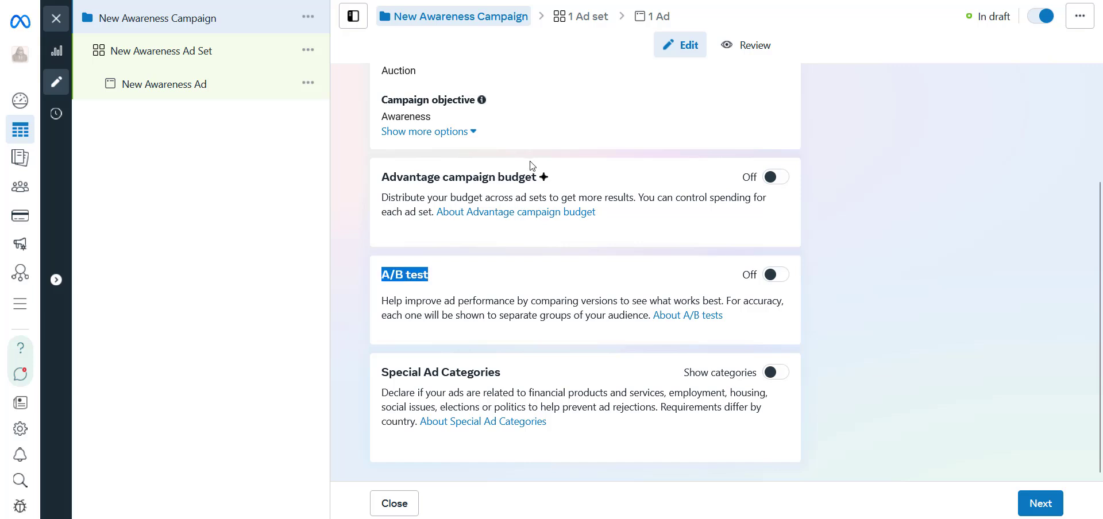
double_click(528, 178)
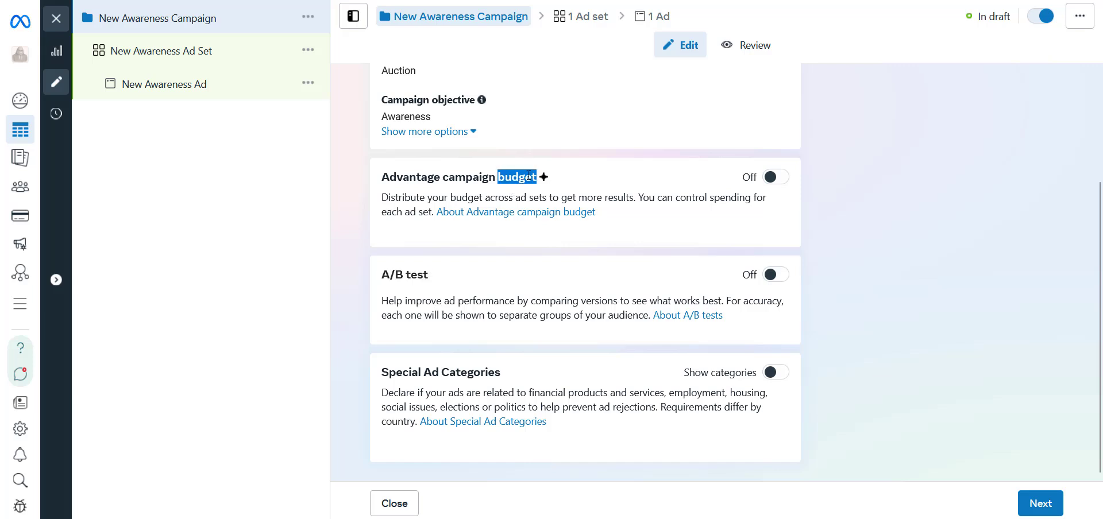
click(632, 192)
drag(465, 179, 748, 200)
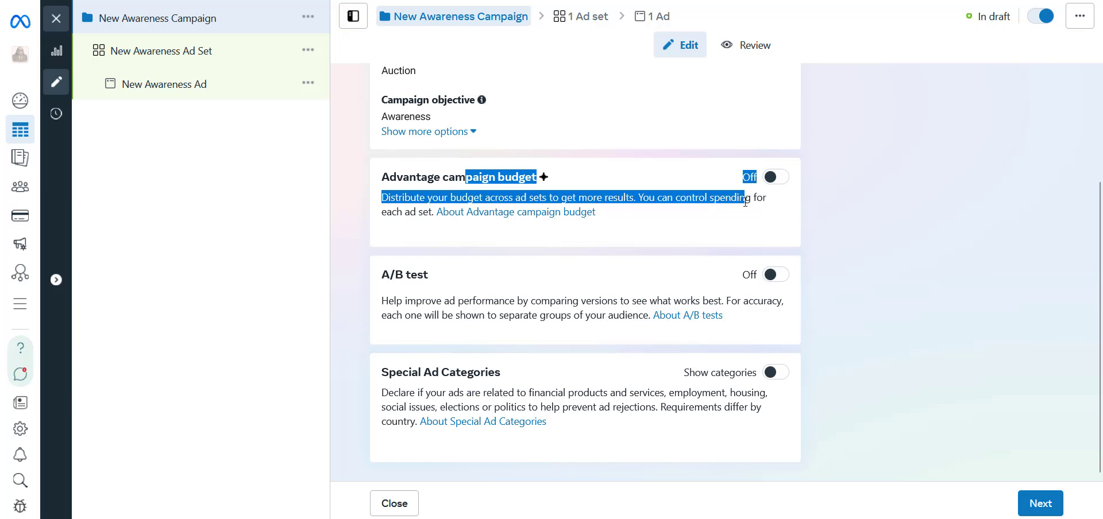
double_click(745, 201)
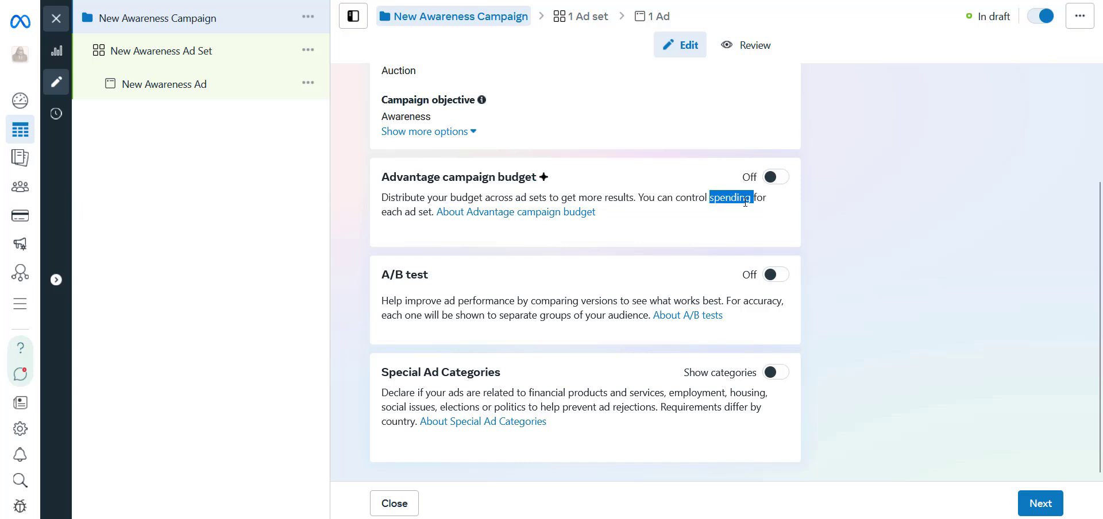
triple_click(745, 201)
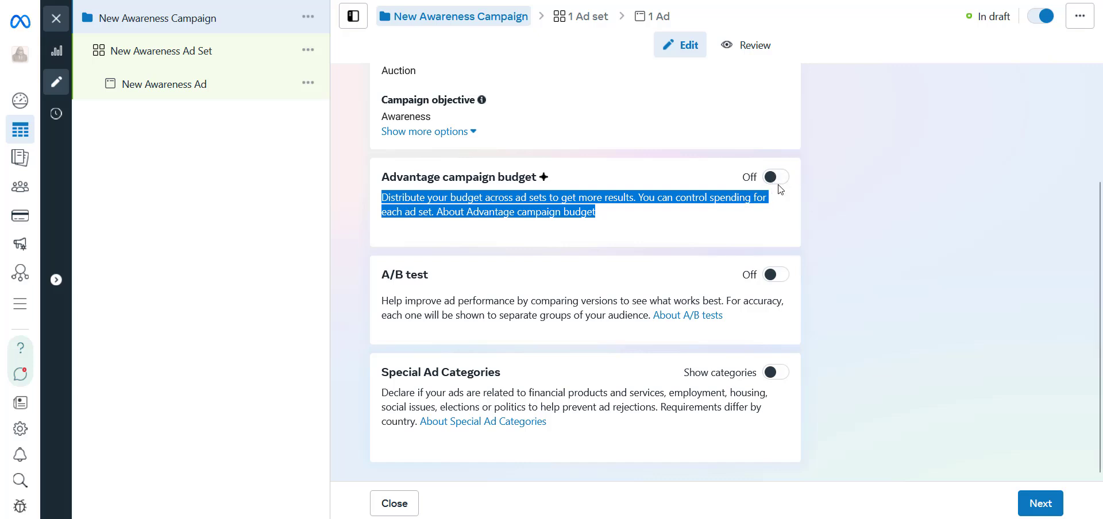
double_click(727, 206)
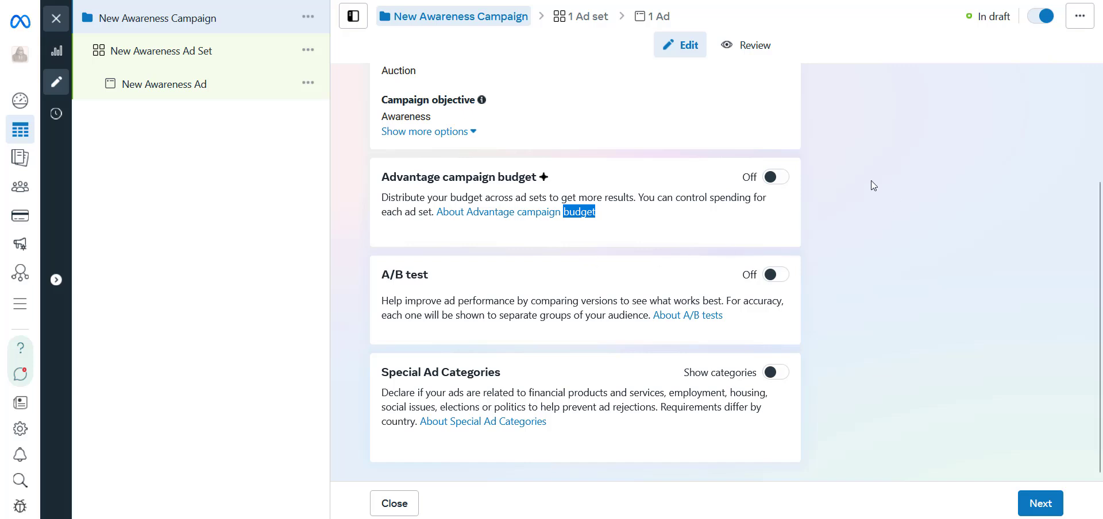
- Rename the campaign as "bizfoot campaign" and continue to the ad set settings
scroll(799, 373, up, 3)
triple_click(517, 126)
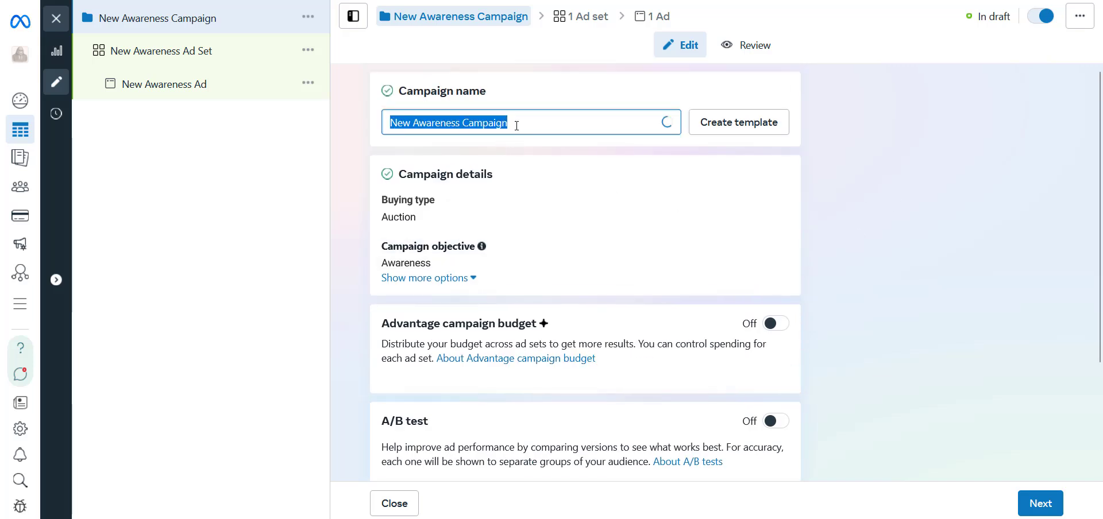
text(bizfoot campaign)
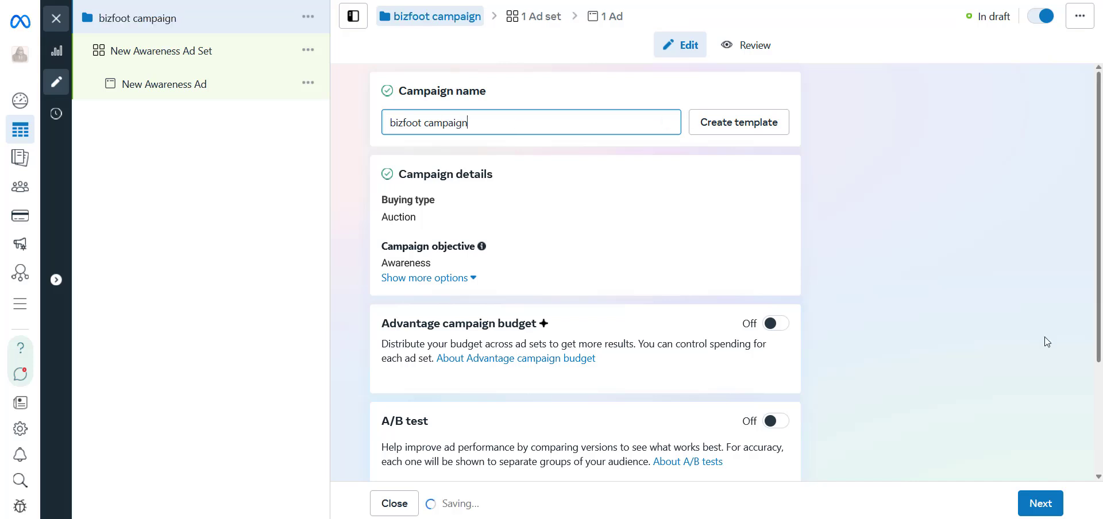
click(1036, 501)
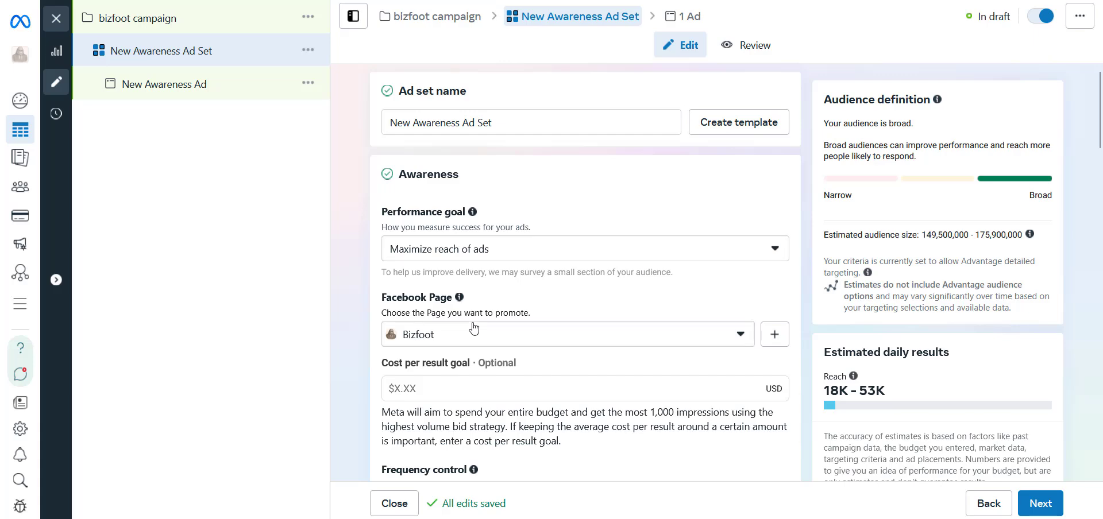
- Review the ad set's performance goal, frequency control, dynamic creative, budget, schedule and audience controls
scroll(540, 318, down, 5)
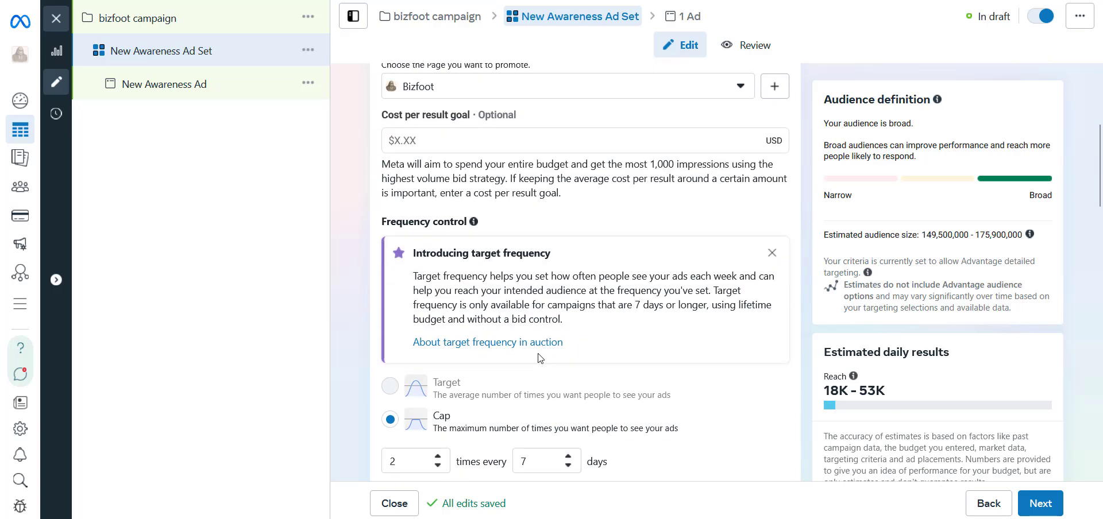
scroll(540, 358, down, 2)
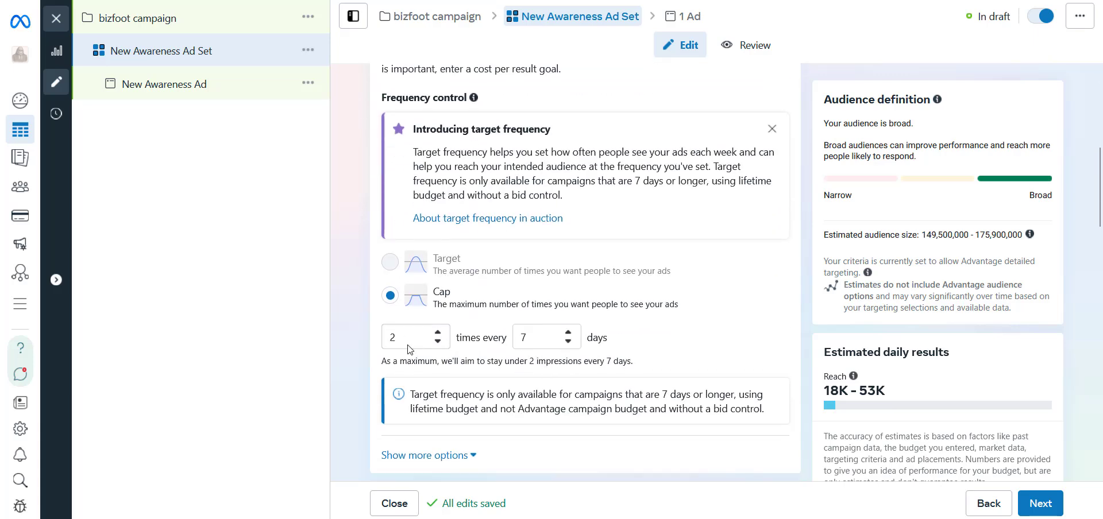
scroll(446, 357, down, 1)
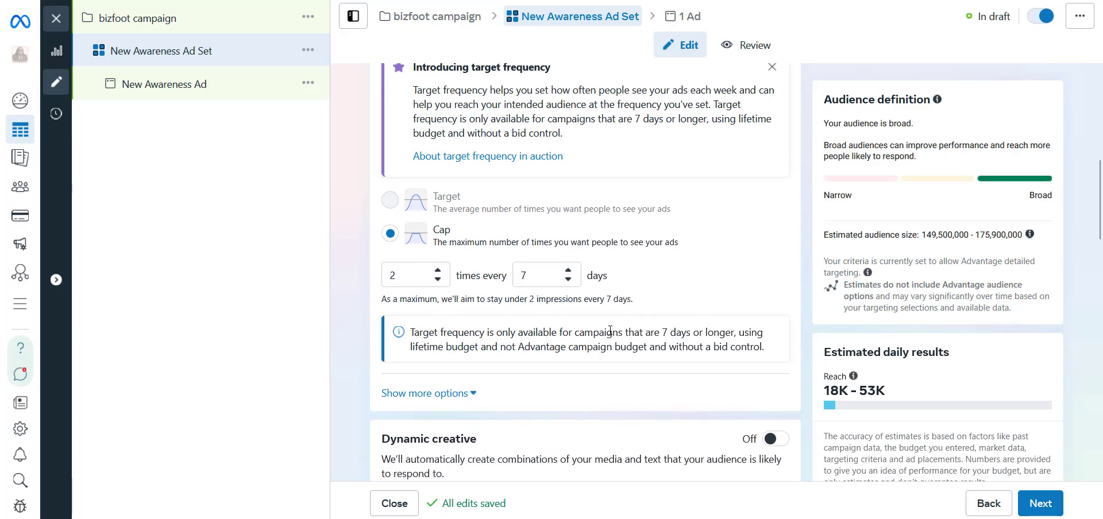
scroll(615, 331, down, 2)
scroll(622, 330, down, 4)
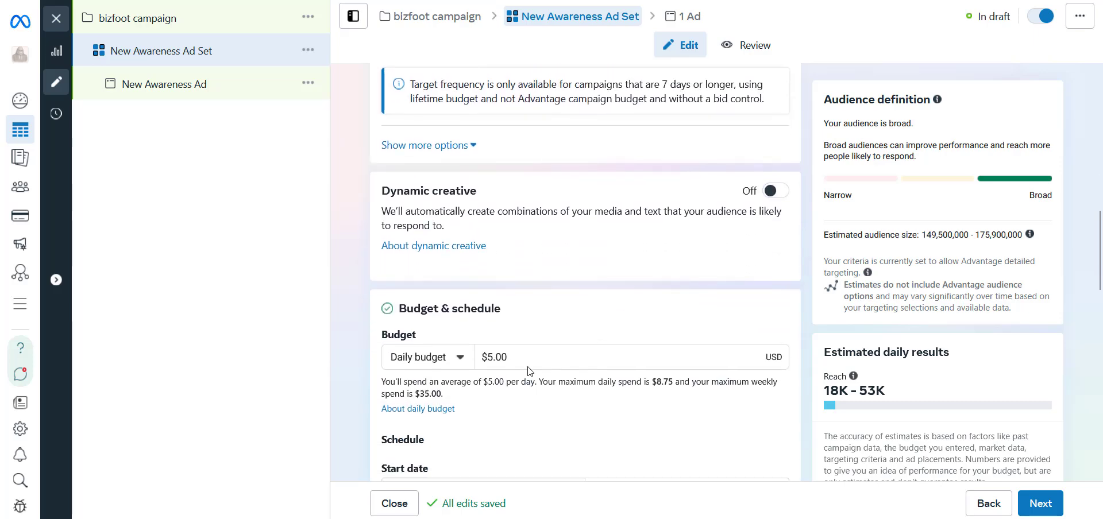
scroll(552, 271, down, 2)
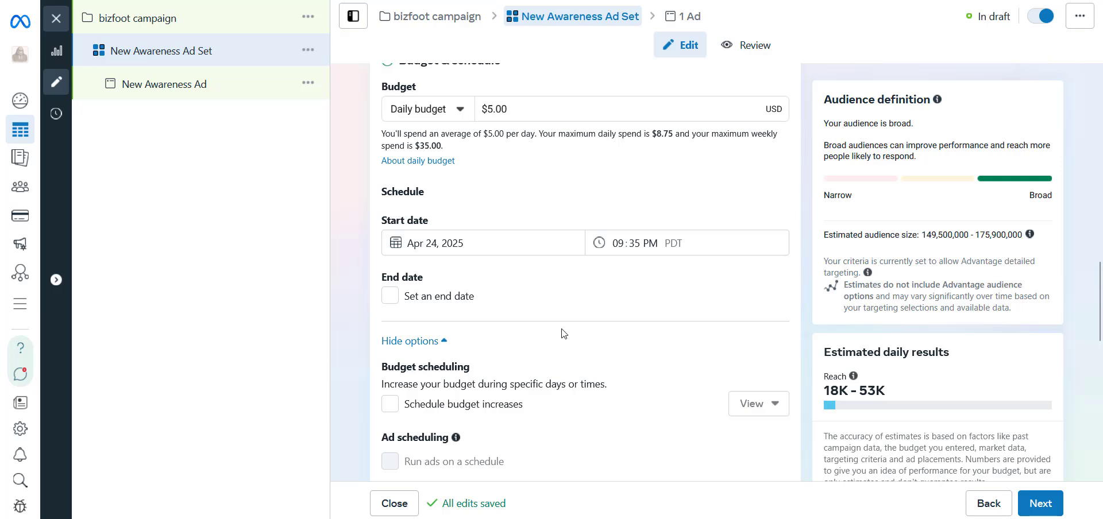
scroll(564, 329, down, 2)
scroll(620, 344, down, 3)
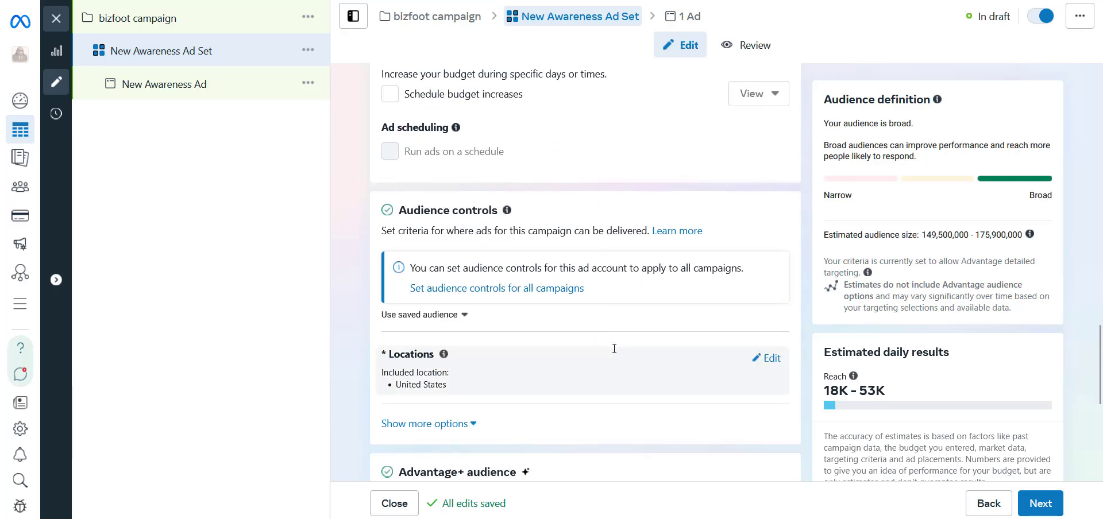
scroll(646, 337, down, 2)
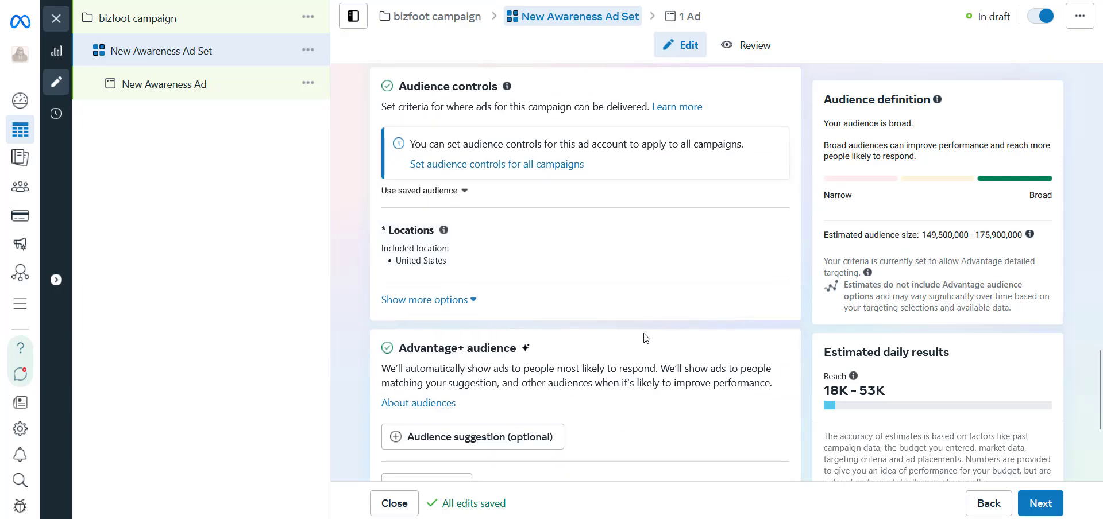
scroll(575, 368, down, 1)
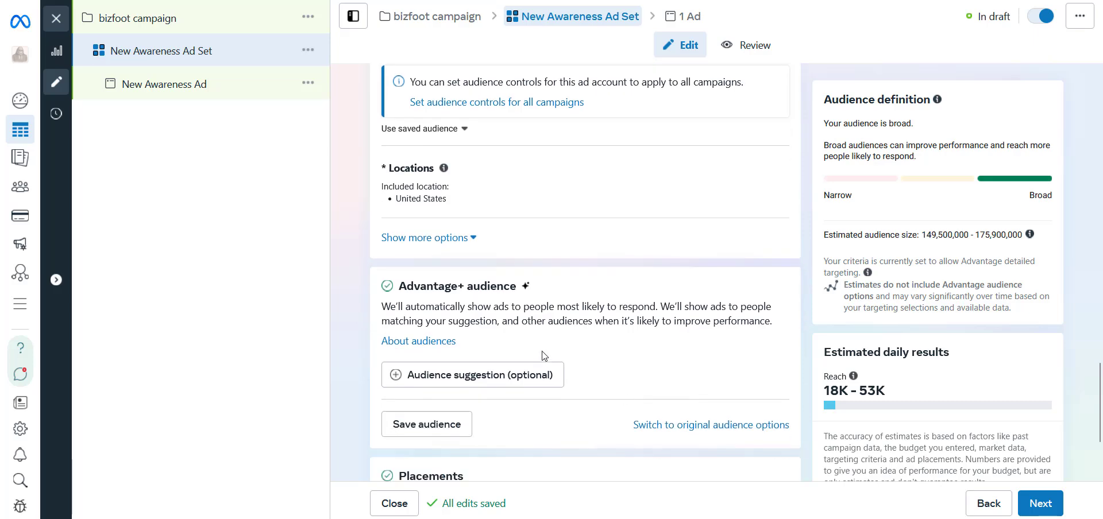
- Expand the optional audience suggestion under Advantage+ audience and examine its custom audience, age, gender and detailed targeting settings
triple_click(493, 289)
scroll(598, 368, down, 1)
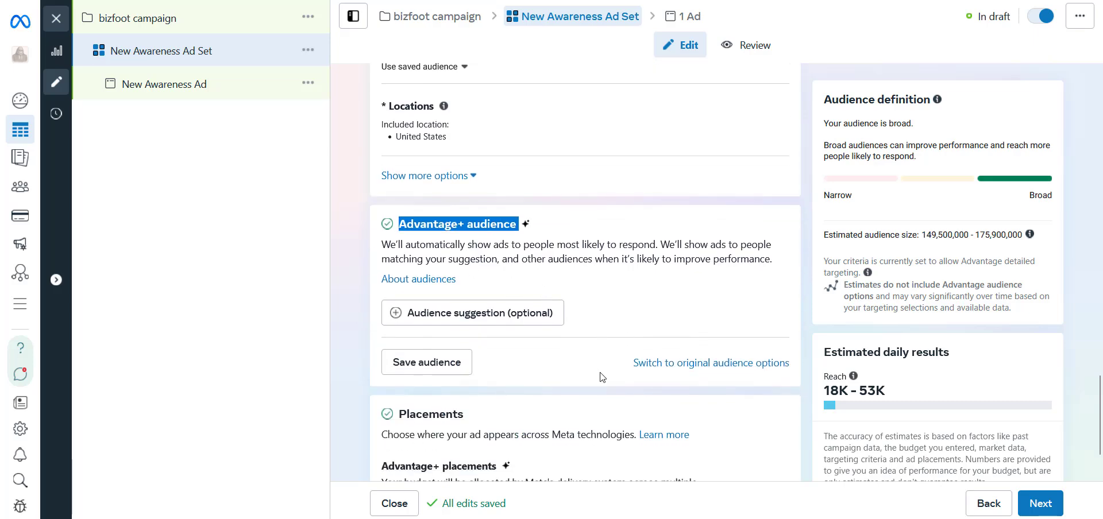
click(536, 315)
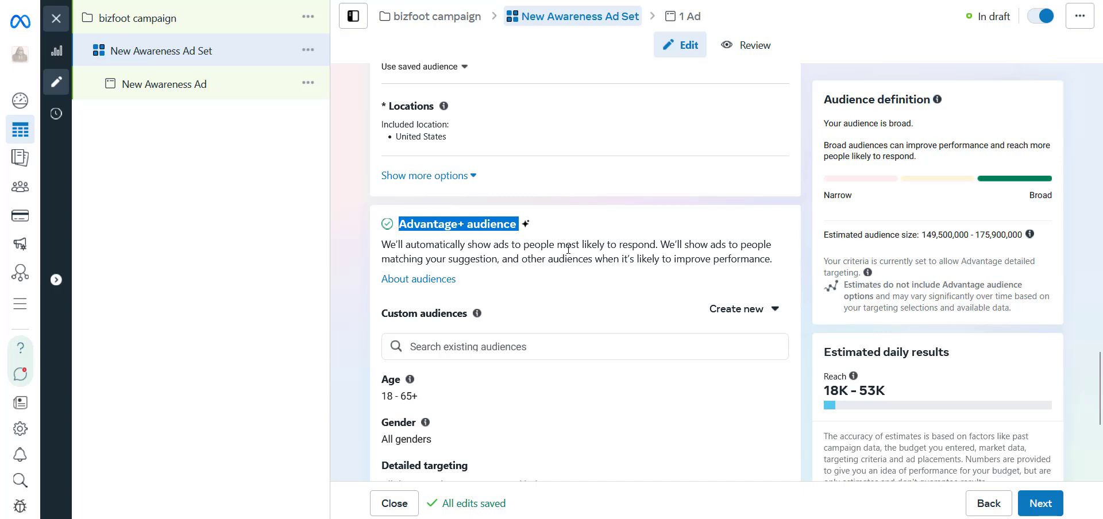
double_click(506, 230)
scroll(506, 230, down, 3)
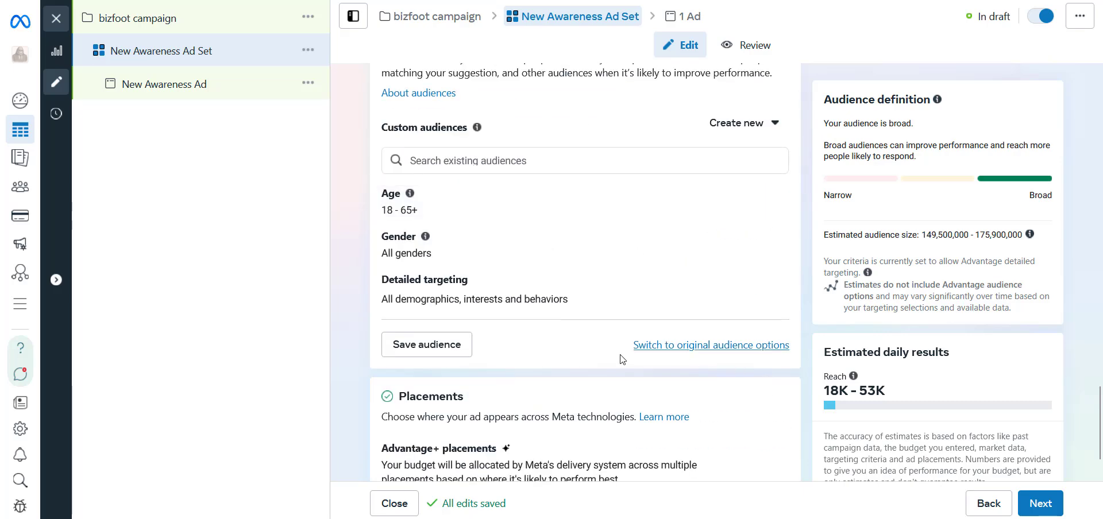
drag(619, 359, 747, 353)
scroll(747, 353, up, 1)
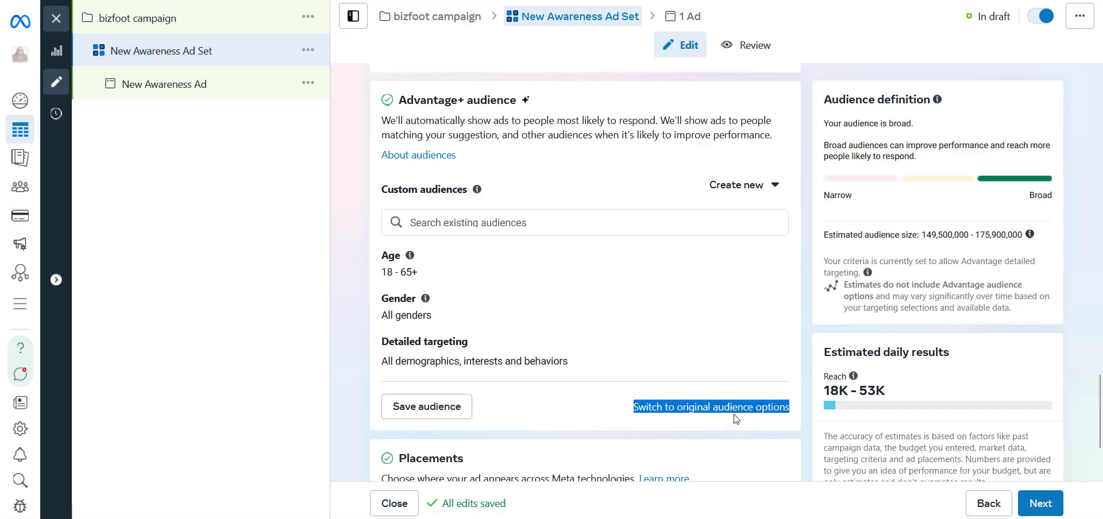
scroll(676, 250, up, 1)
triple_click(481, 163)
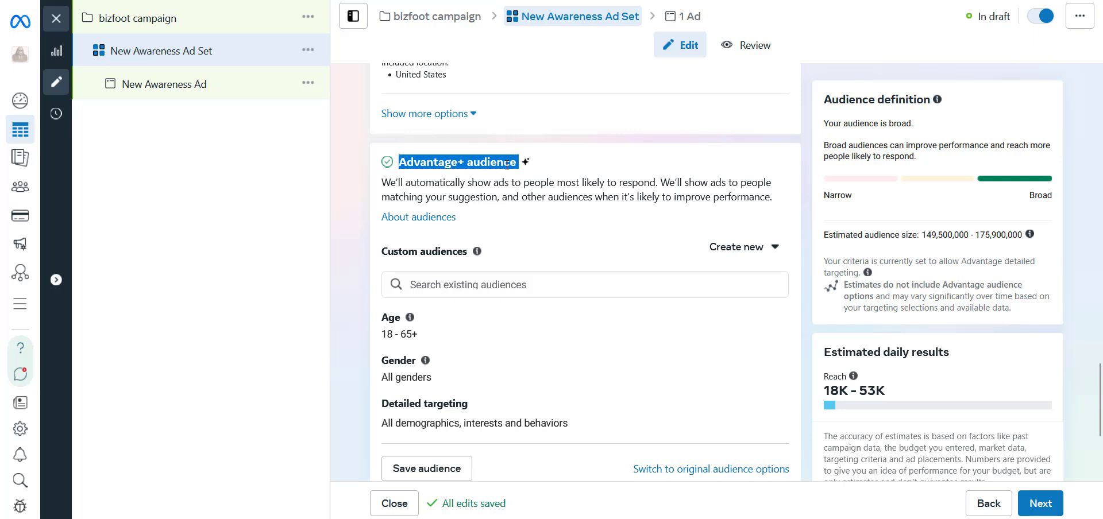
- Open detailed targeting for editing in the Advantage+ audience section and examine the Advantage+ placements setting
scroll(655, 313, down, 1)
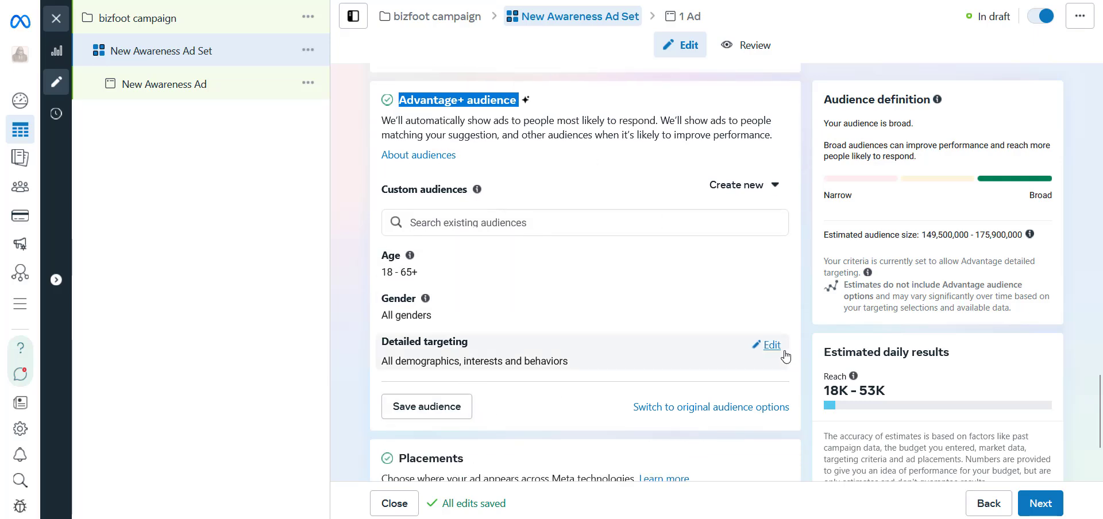
click(771, 345)
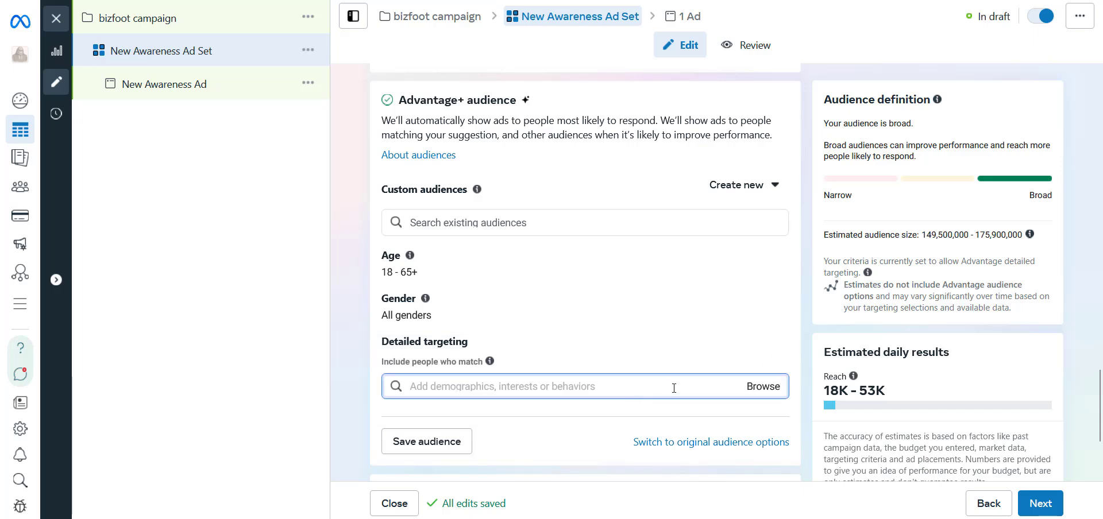
scroll(668, 386, up, 1)
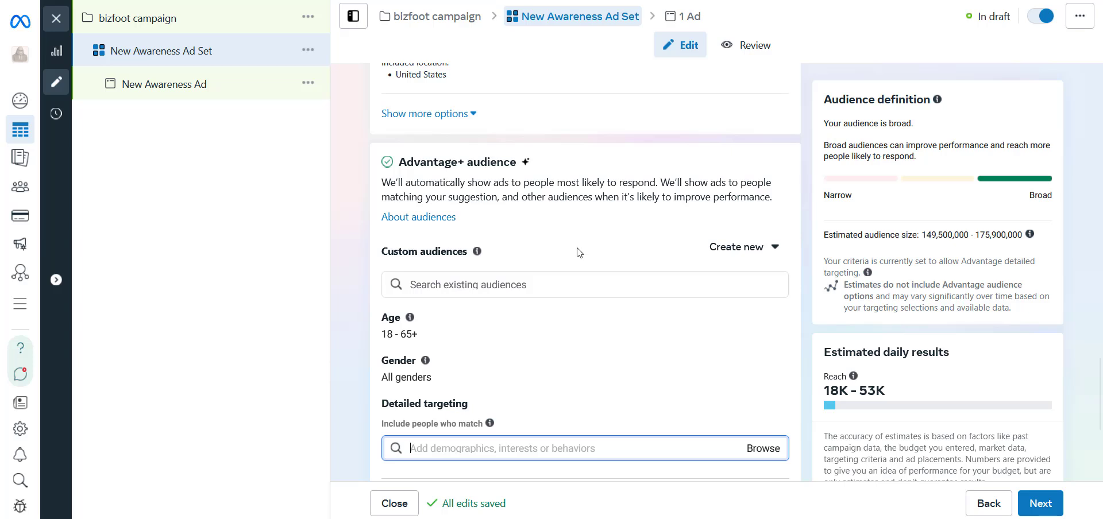
scroll(579, 252, down, 2)
scroll(576, 249, up, 2)
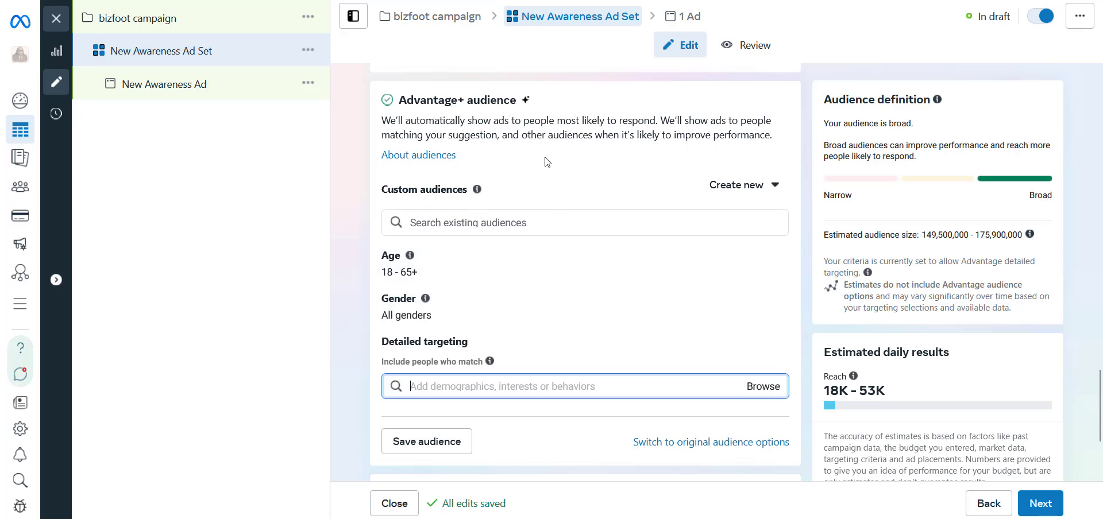
scroll(635, 229, down, 4)
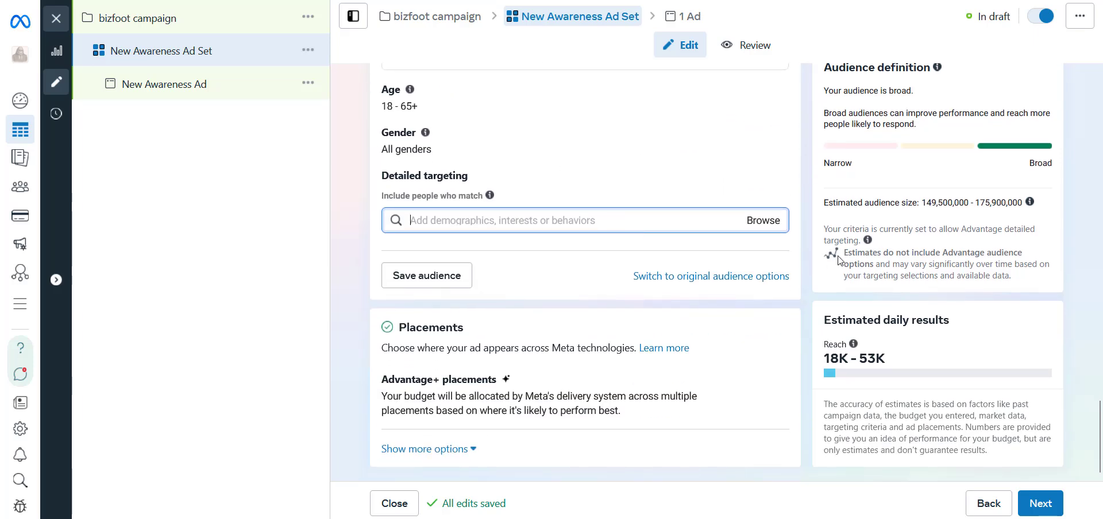
scroll(635, 227, up, 3)
scroll(765, 315, down, 3)
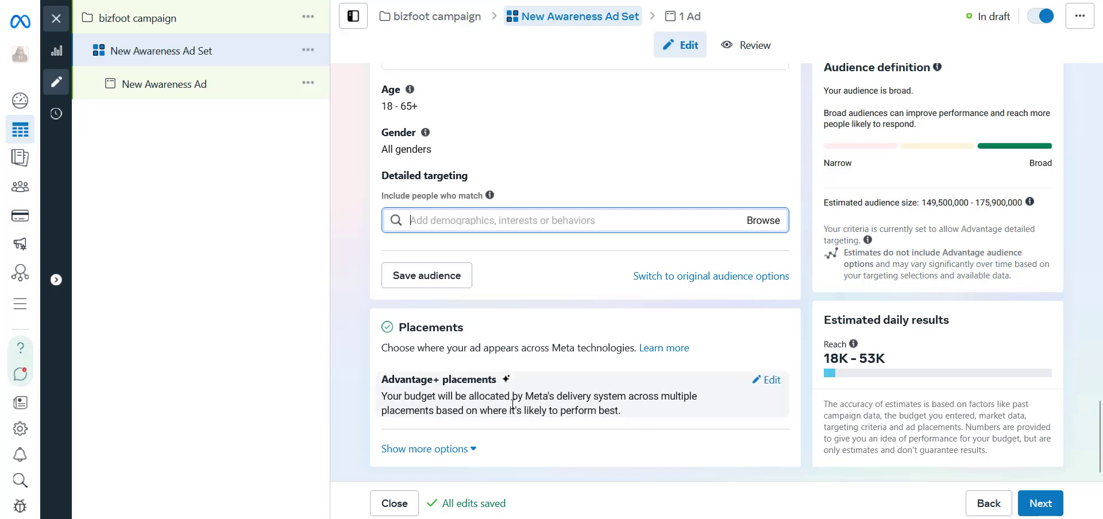
triple_click(440, 382)
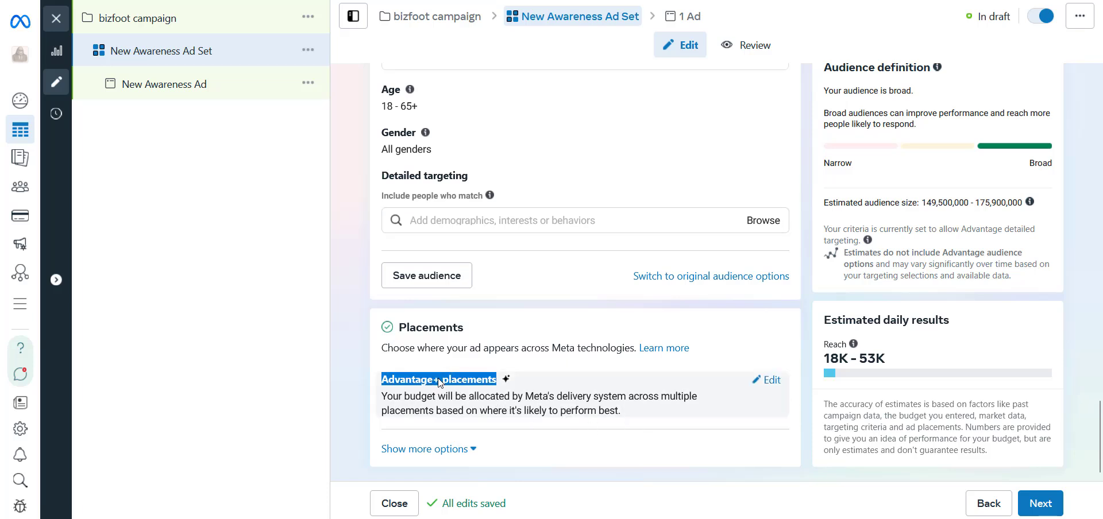
- Open the ad set's placement settings for editing and switch from Advantage+ placements to manual placements
scroll(629, 328, up, 3)
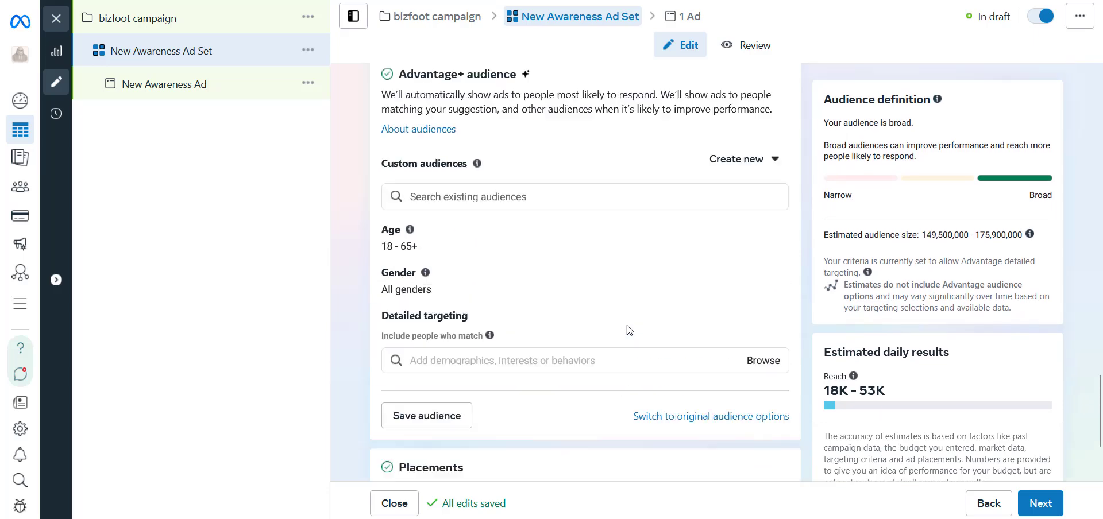
scroll(652, 360, down, 3)
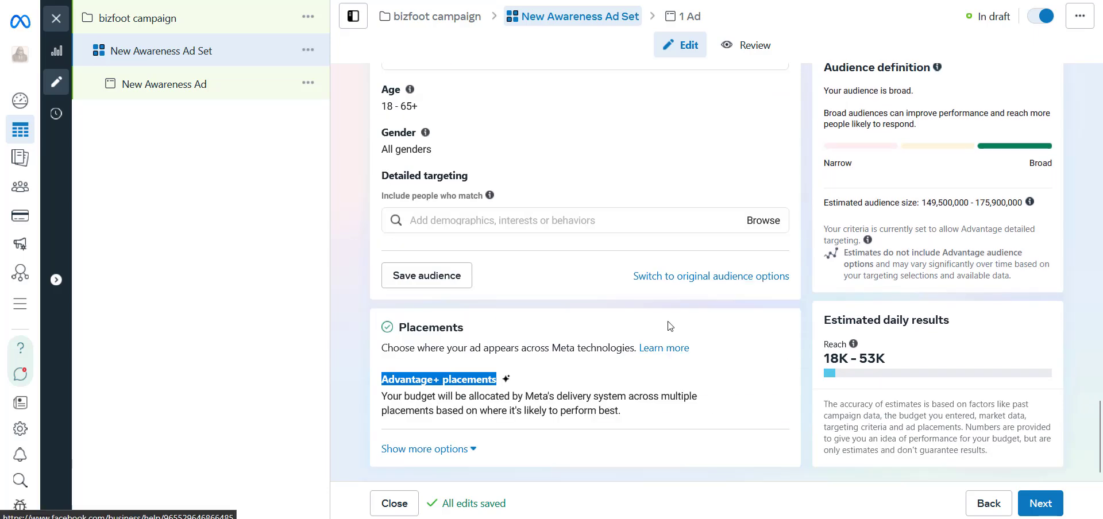
scroll(594, 269, up, 4)
scroll(676, 186, down, 3)
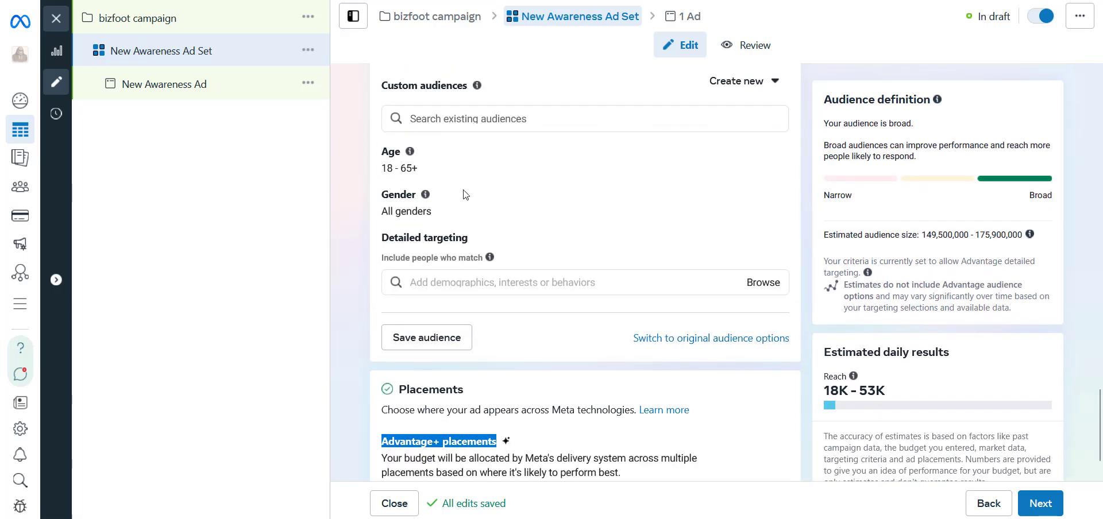
scroll(715, 330, down, 1)
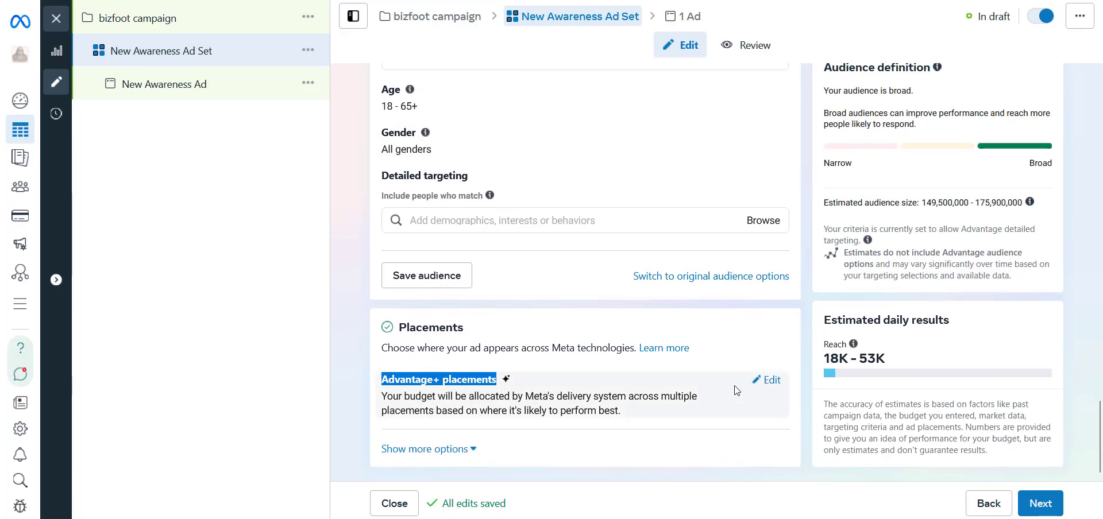
click(773, 382)
scroll(783, 396, down, 1)
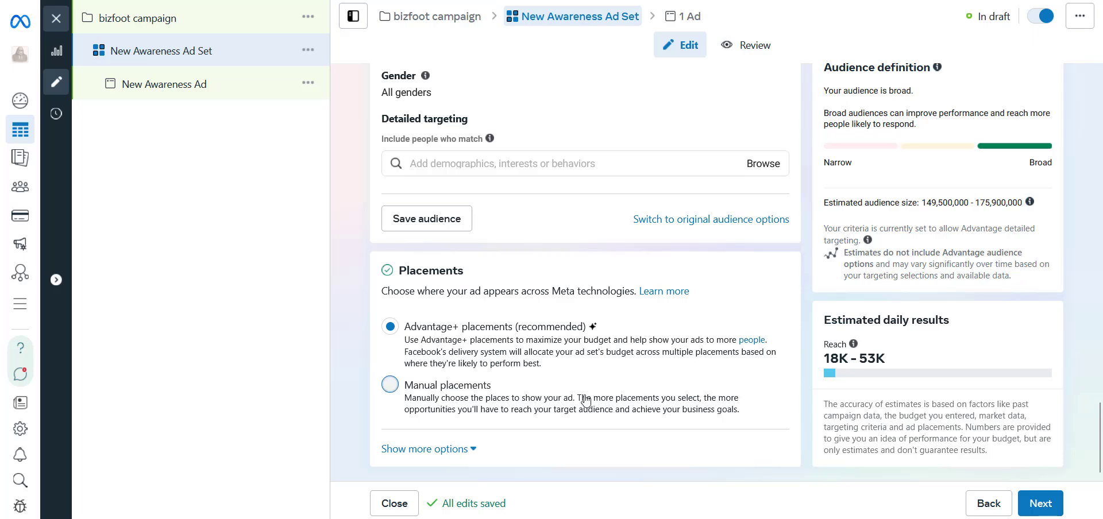
click(390, 385)
- Exclude Audience Network and Instagram from the manual placement platforms, keeping only Facebook, and review the list of individual placements
scroll(454, 425, down, 4)
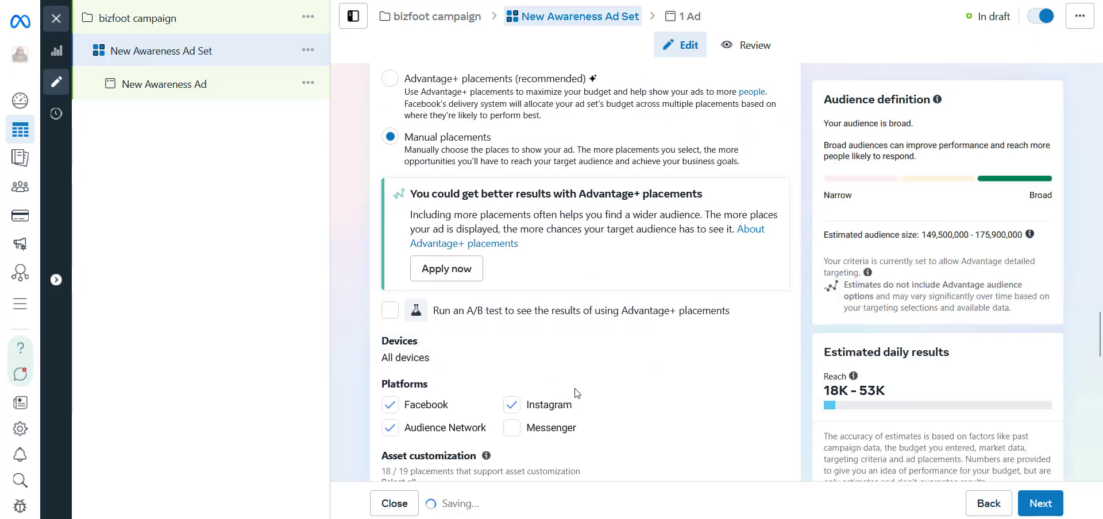
click(392, 430)
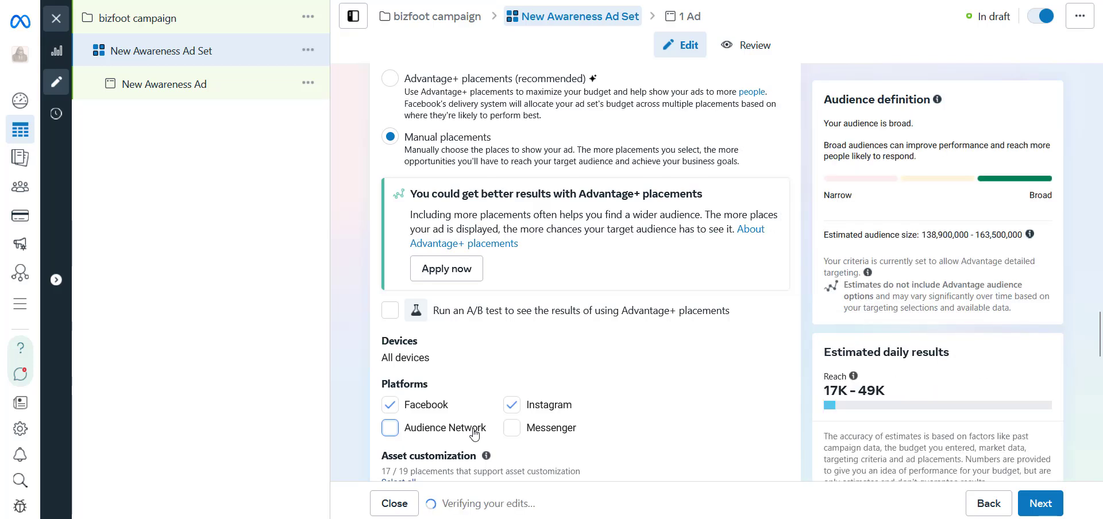
scroll(473, 435, down, 2)
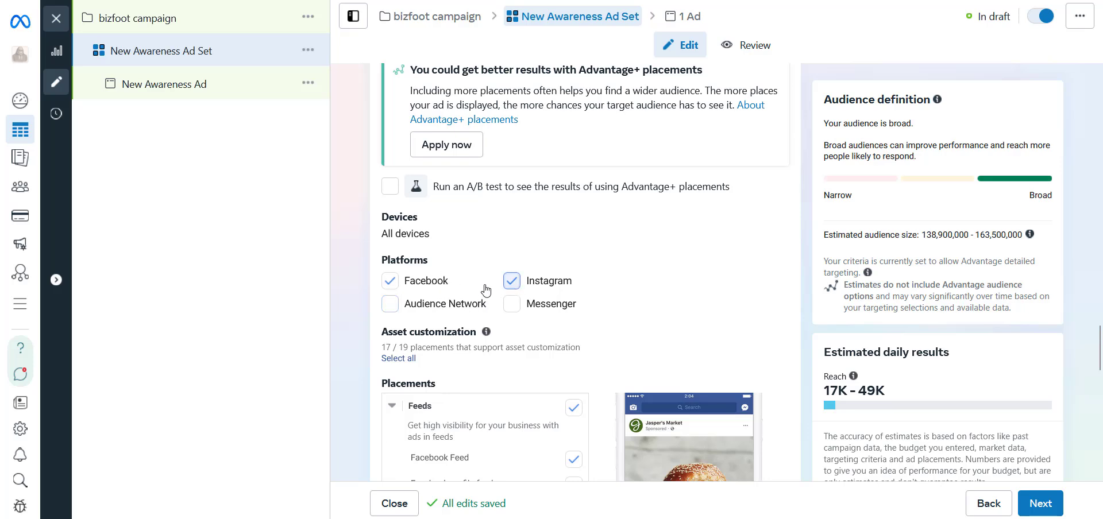
click(512, 280)
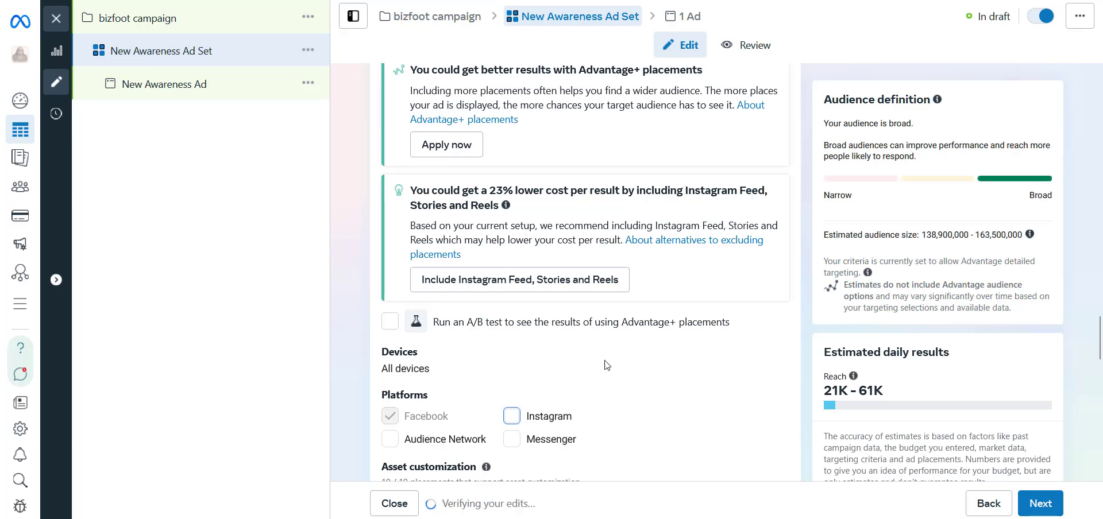
scroll(609, 362, down, 2)
scroll(609, 355, up, 1)
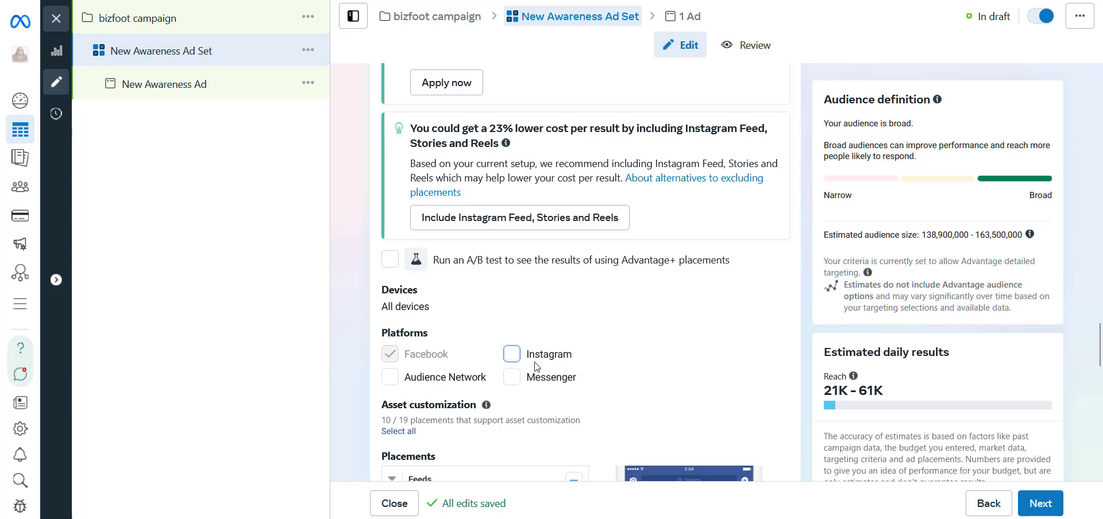
scroll(522, 362, down, 5)
scroll(550, 370, up, 1)
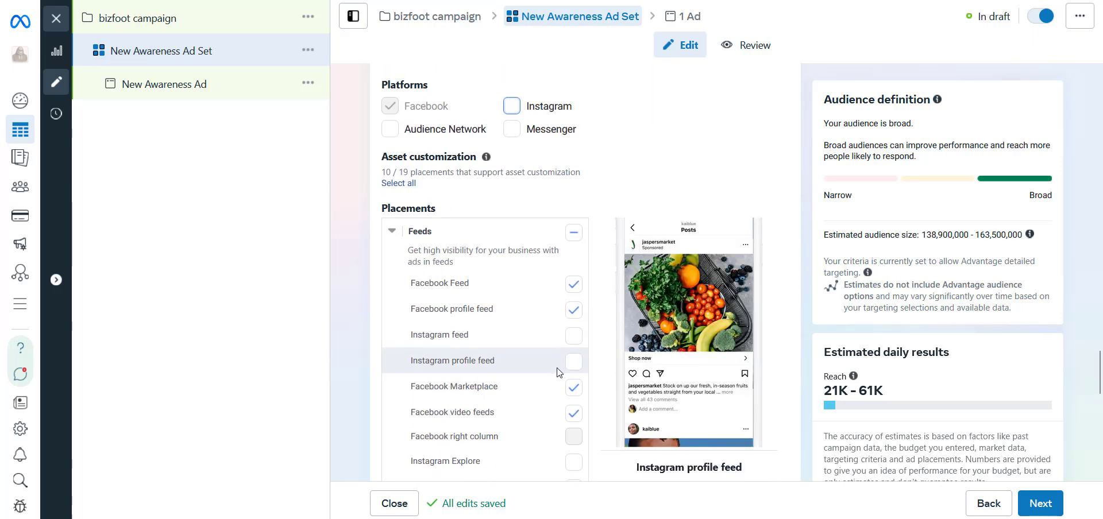